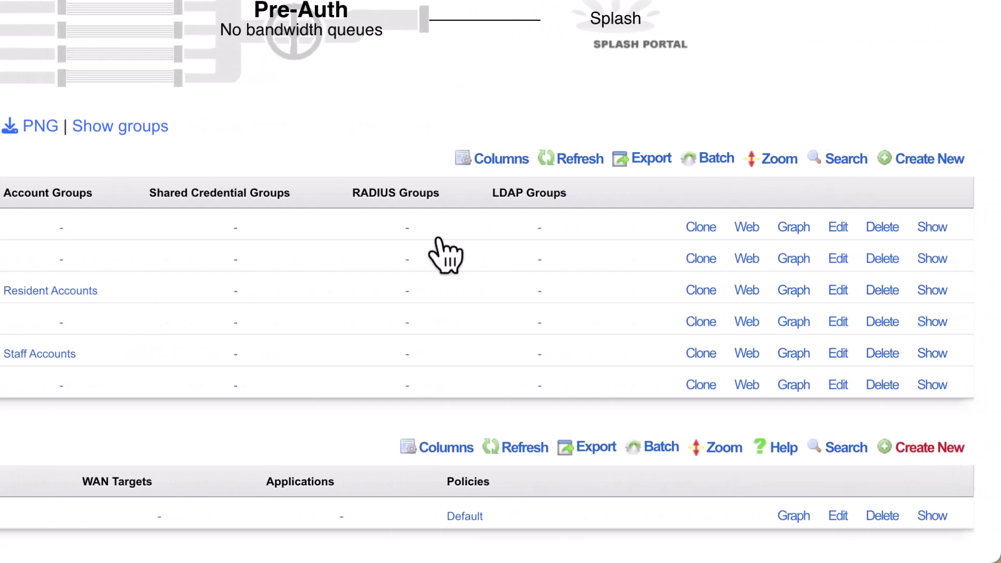
Step: Start a new bandwidth queue named Resident Bandwidth and give it priority 3
{"action": "left_click", "coordinate": [292, 217]}
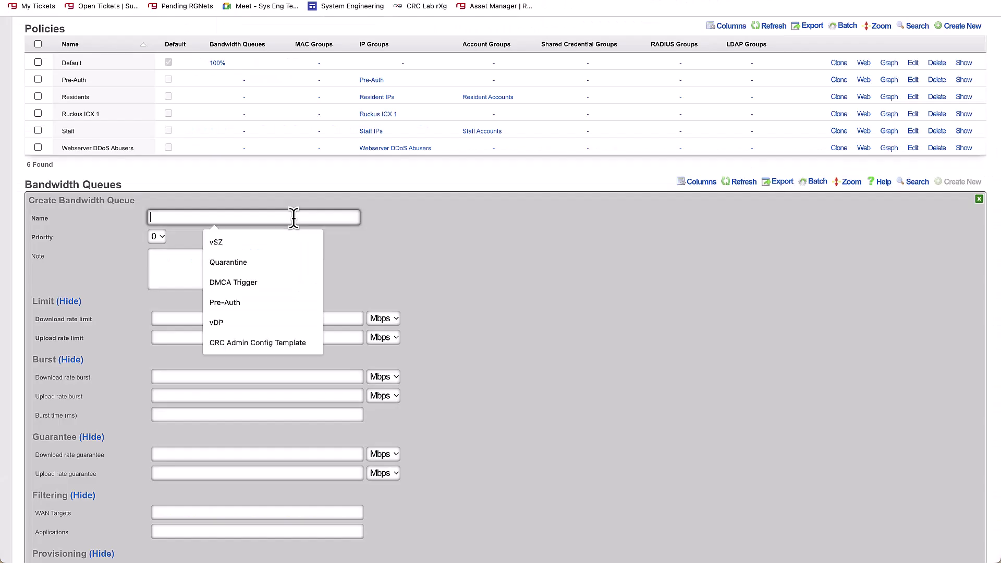
{"action": "type", "text": "Resident"}
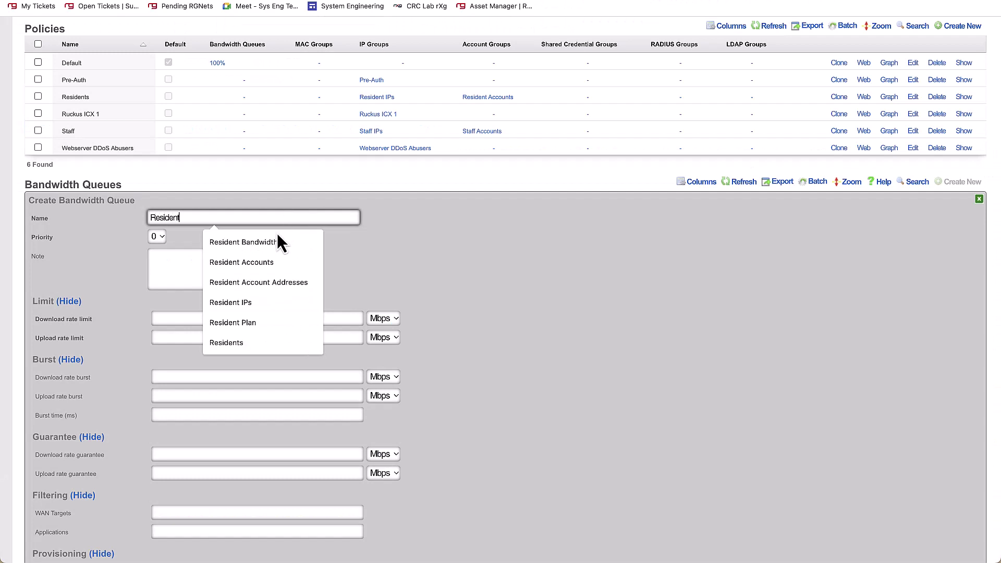
{"action": "left_click", "coordinate": [274, 236]}
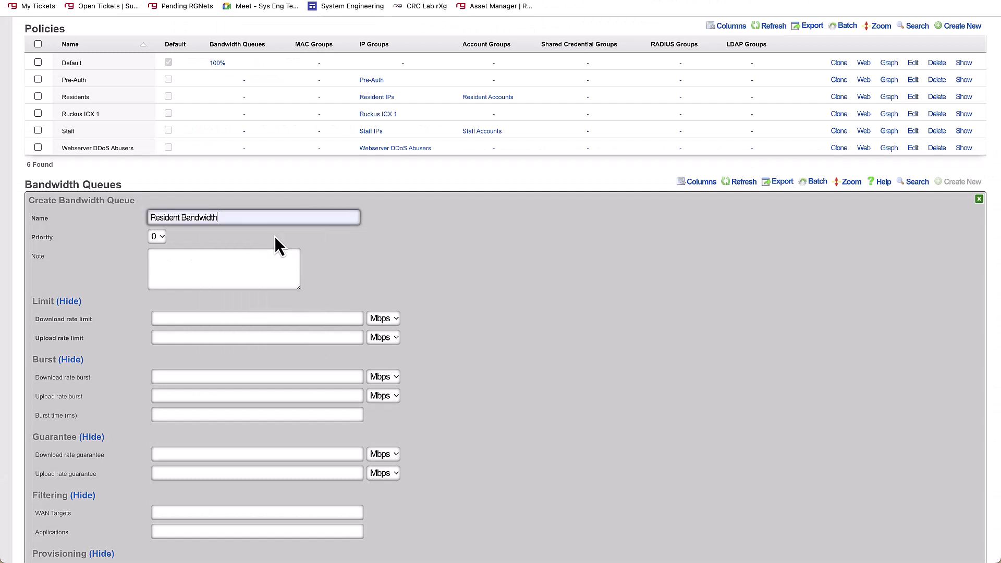
{"action": "left_click", "coordinate": [157, 237]}
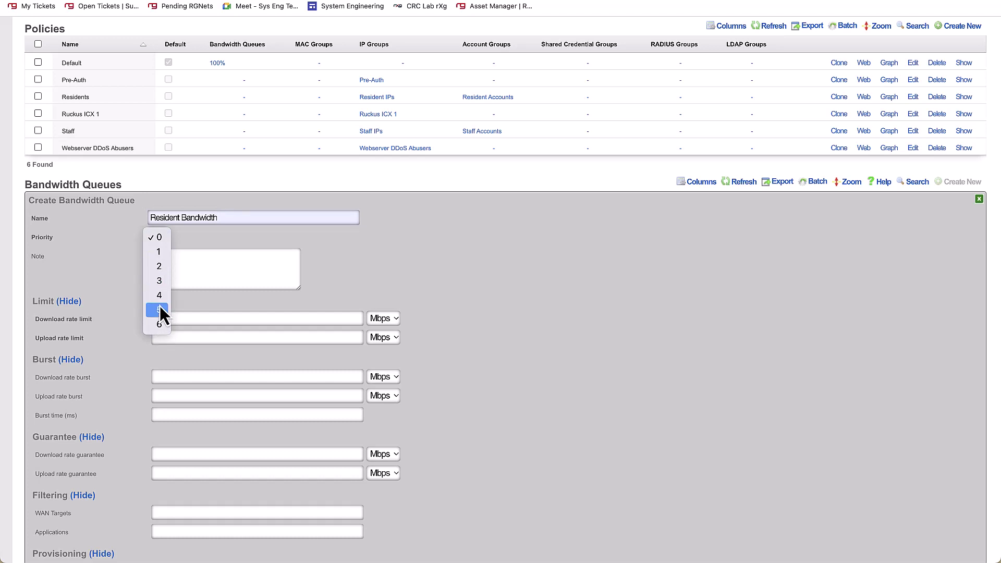
{"action": "left_click", "coordinate": [159, 280]}
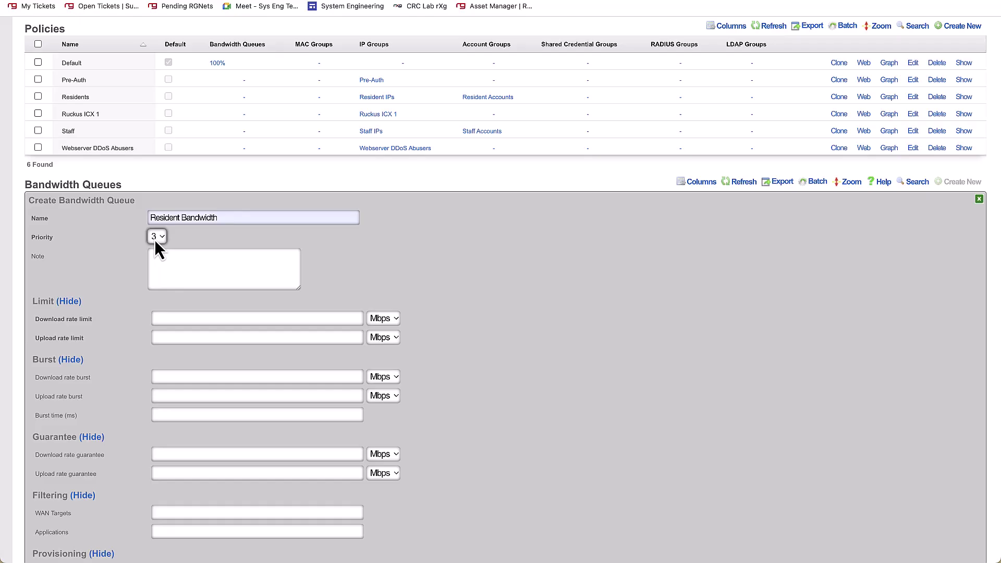
Step: Limit the Resident Bandwidth queue to a 50 Mbps download rate and a 10 Mbps upload rate
{"action": "scroll", "coordinate": [83, 249], "scroll_direction": "down", "scroll_amount": 2}
{"action": "left_click", "coordinate": [192, 282]}
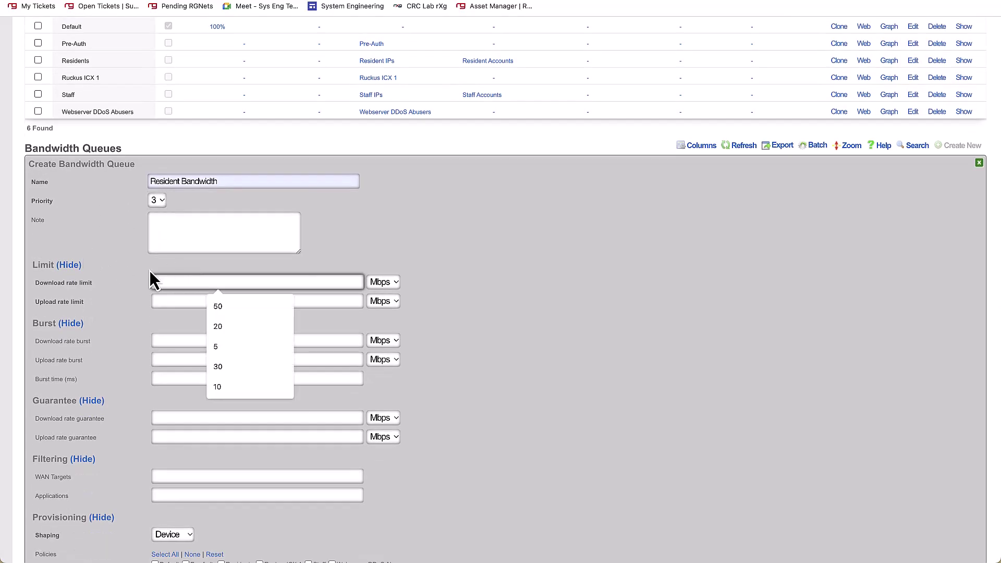
{"action": "type", "text": "50"}
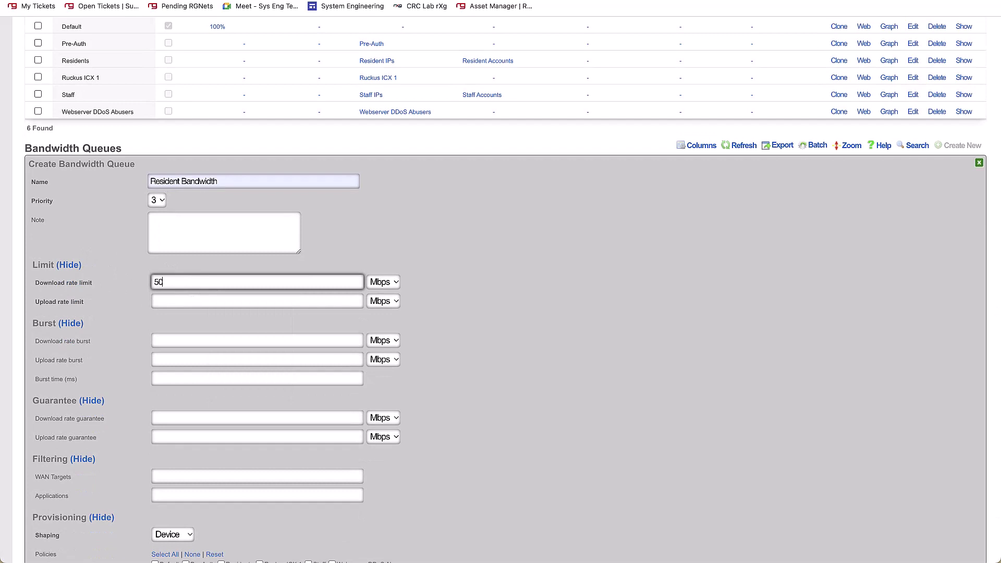
{"action": "left_click", "coordinate": [186, 302]}
{"action": "type", "text": "10"}
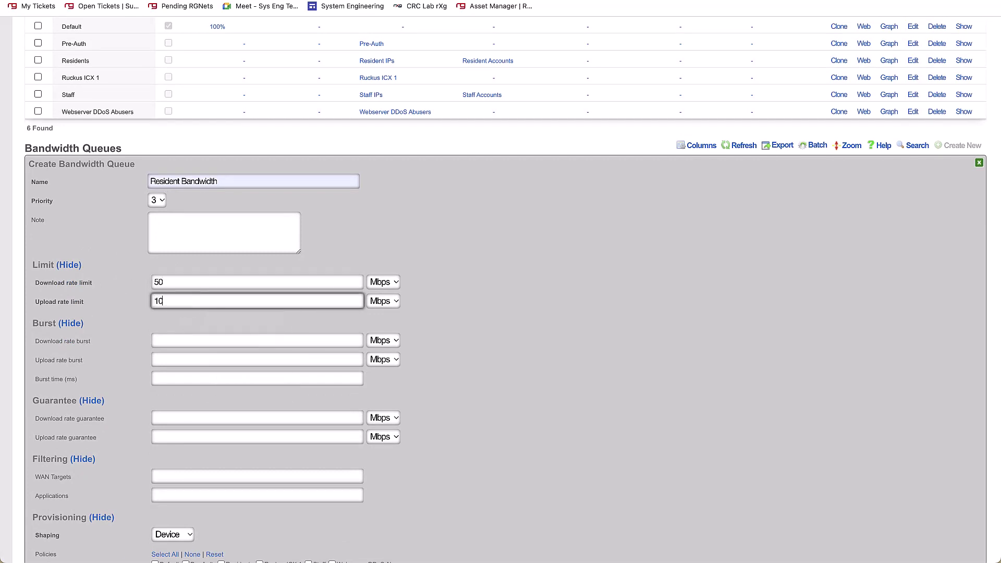
{"action": "left_click", "coordinate": [107, 296]}
Step: Enter burst rates of 60 Mbps download and 15 Mbps upload with a burst time of 15 ms
{"action": "scroll", "coordinate": [107, 296], "scroll_direction": "down", "scroll_amount": 2}
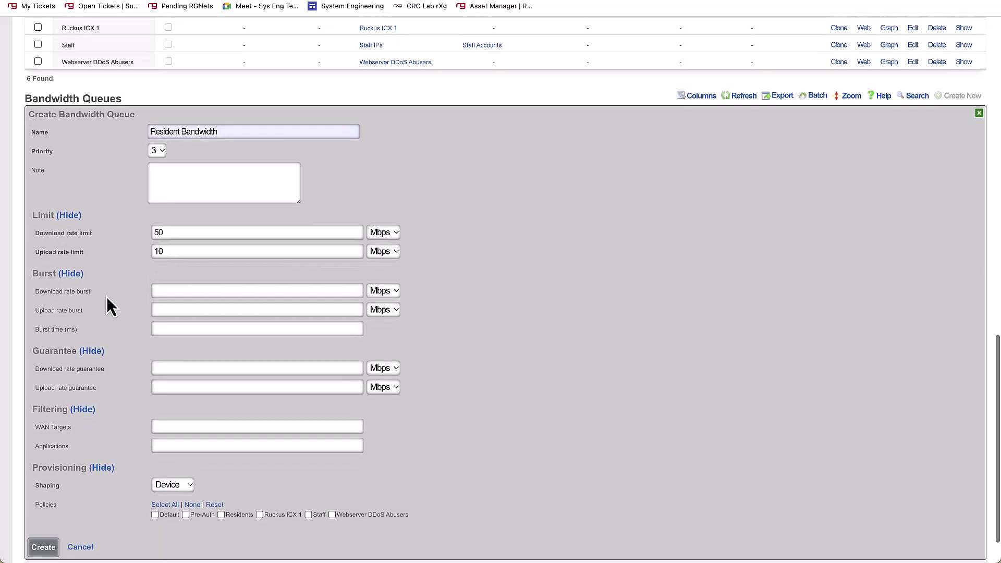
{"action": "left_click", "coordinate": [187, 285]}
{"action": "type", "text": "60"}
{"action": "left_click", "coordinate": [182, 303]}
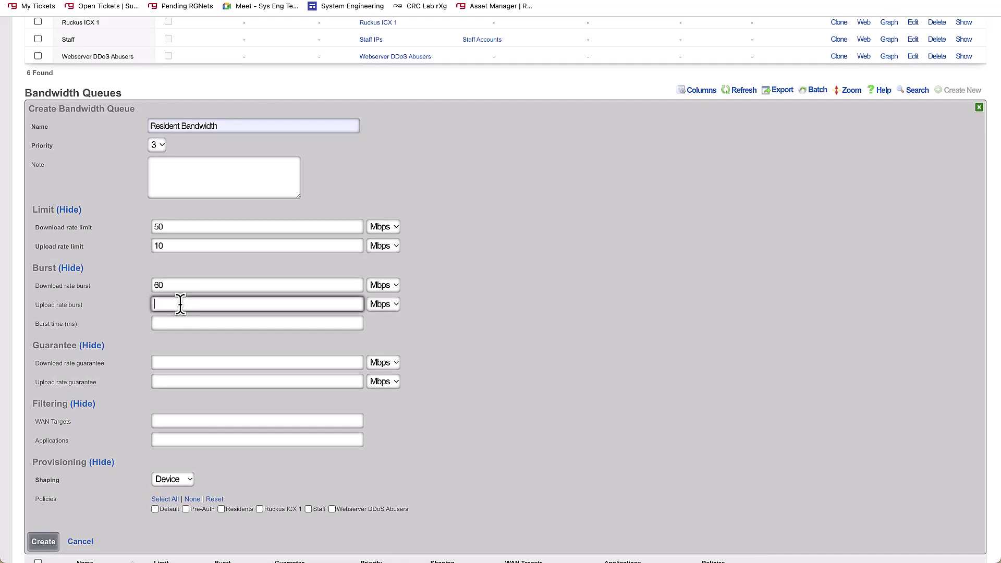
{"action": "type", "text": "15"}
{"action": "left_click", "coordinate": [179, 323]}
{"action": "type", "text": "15"}
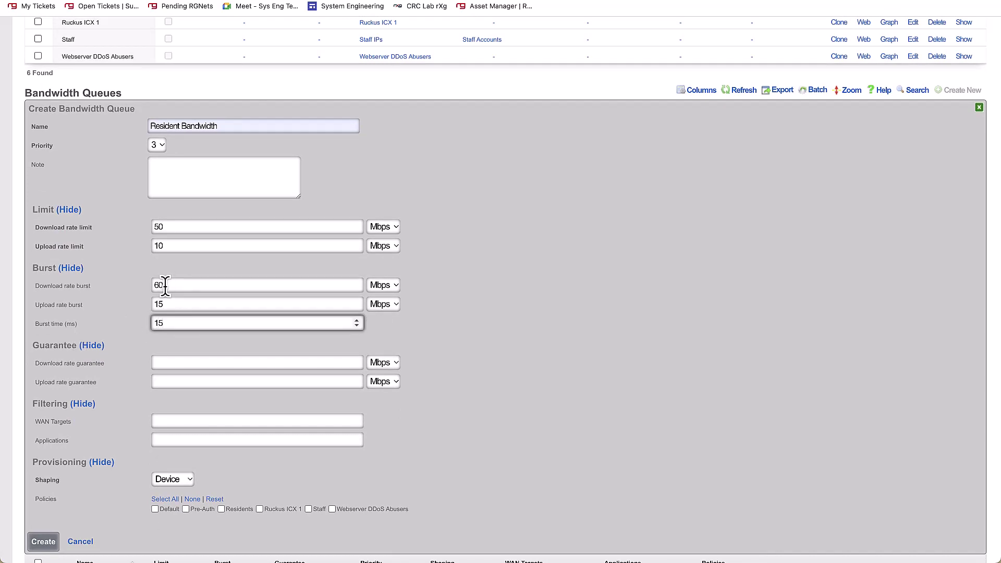
Step: Clear the burst time and both burst rates from the Resident Bandwidth queue
{"action": "key", "text": "BackSpace"}
{"action": "key", "text": "BackSpace"}
{"action": "left_click", "coordinate": [170, 302]}
{"action": "key", "text": "BackSpace"}
{"action": "key", "text": "BackSpace"}
{"action": "left_click", "coordinate": [172, 288]}
{"action": "key", "text": "BackSpace"}
{"action": "key", "text": "BackSpace"}
{"action": "left_click", "coordinate": [185, 354]}
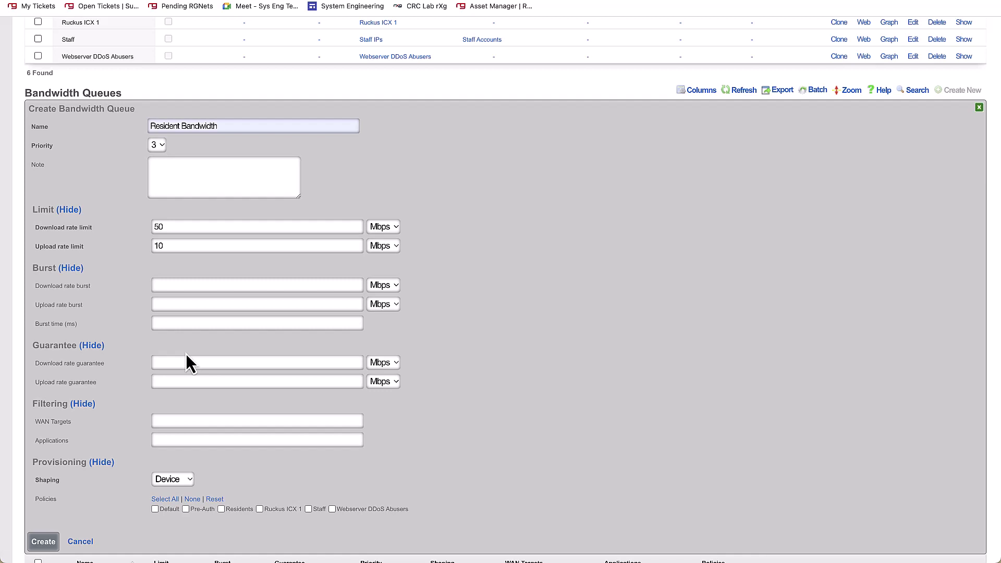
Step: Create the Resident Bandwidth queue with shaping set to Account and the Residents policy assigned
{"action": "scroll", "coordinate": [160, 346], "scroll_direction": "down", "scroll_amount": 1}
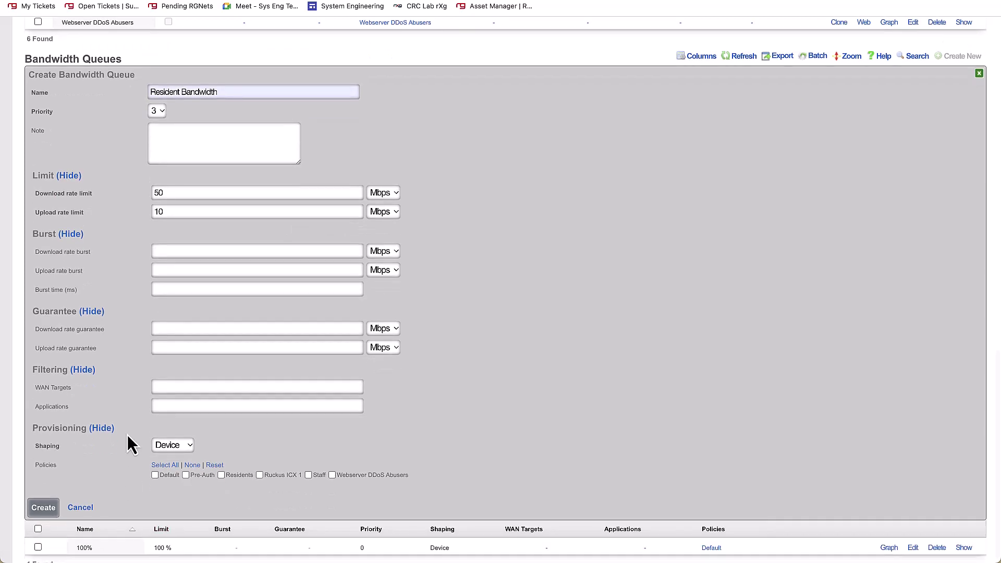
{"action": "scroll", "coordinate": [156, 396], "scroll_direction": "down", "scroll_amount": 1}
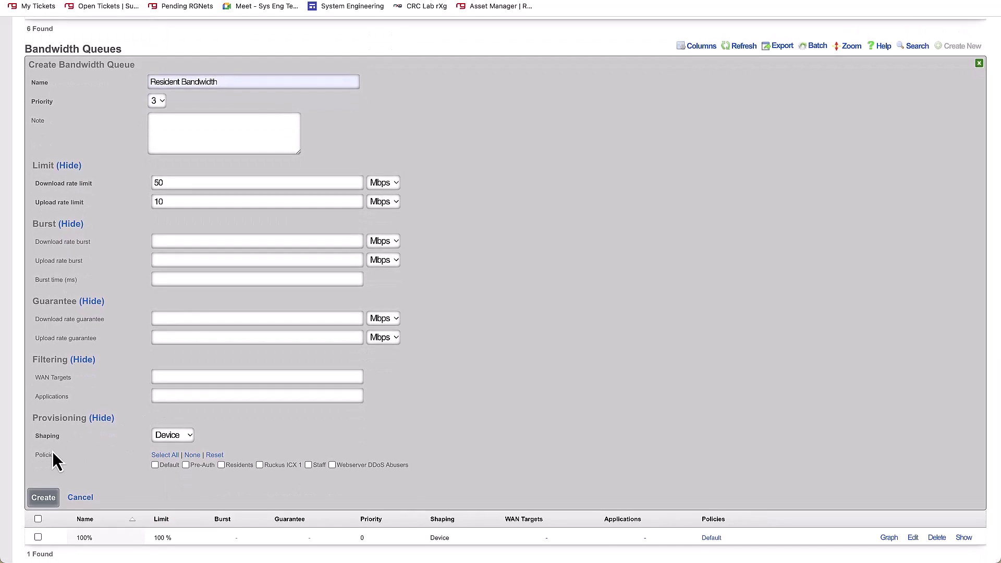
{"action": "left_click", "coordinate": [169, 436]}
{"action": "left_click", "coordinate": [165, 438]}
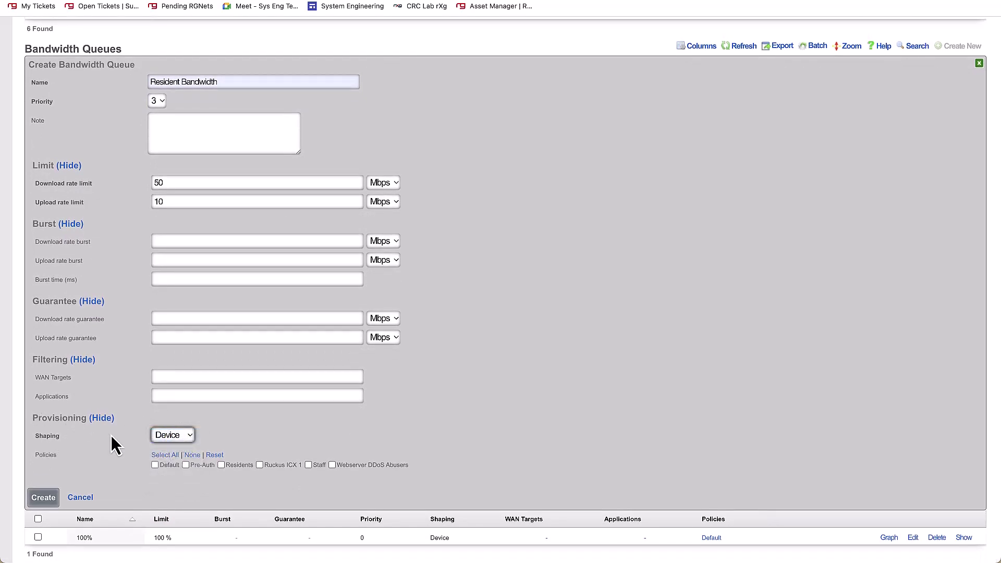
{"action": "left_click", "coordinate": [160, 440]}
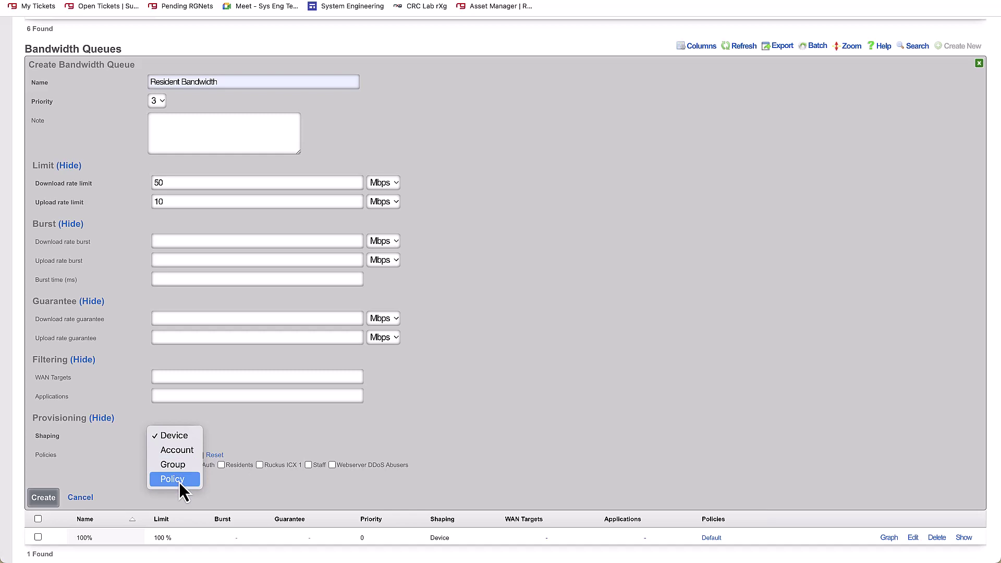
{"action": "left_click", "coordinate": [177, 452]}
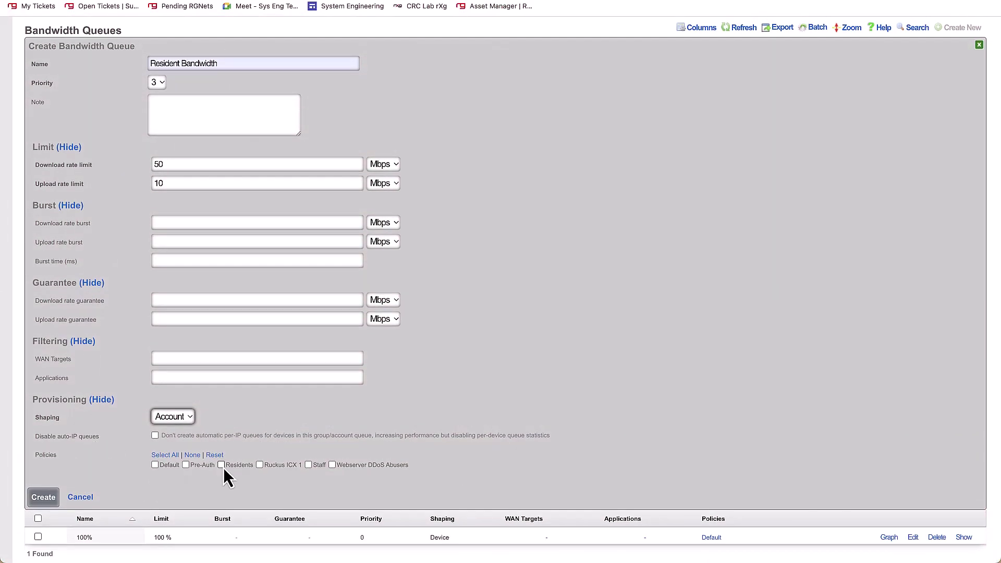
{"action": "left_click", "coordinate": [221, 465]}
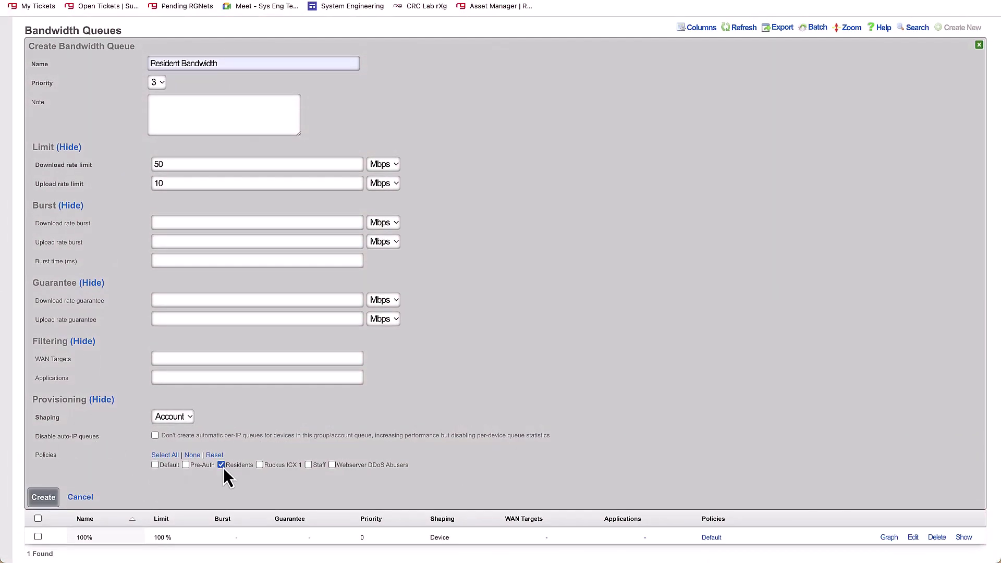
{"action": "left_click", "coordinate": [43, 497]}
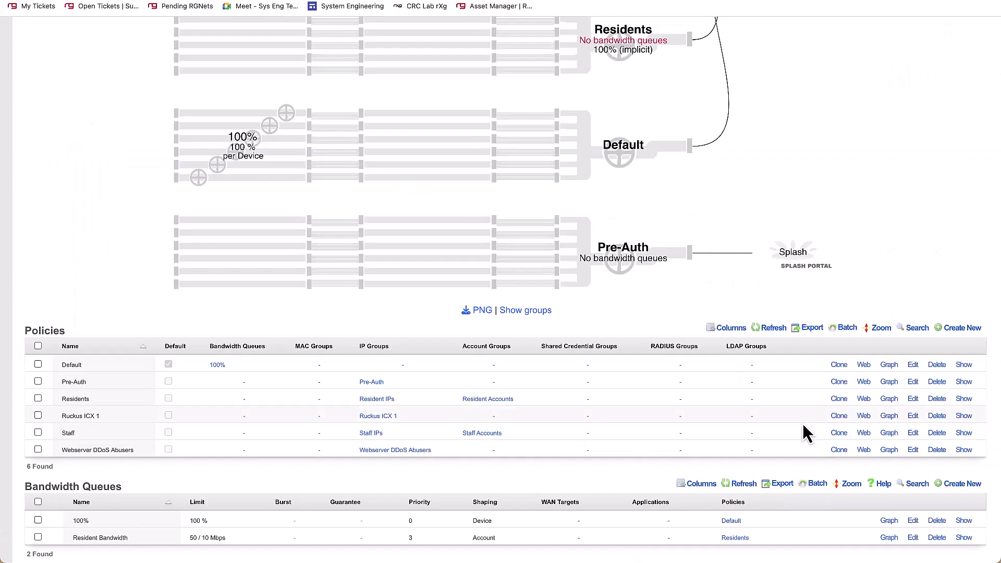
Step: Start another bandwidth queue named Staff Bandwidth and give it priority 2
{"action": "left_click", "coordinate": [962, 483]}
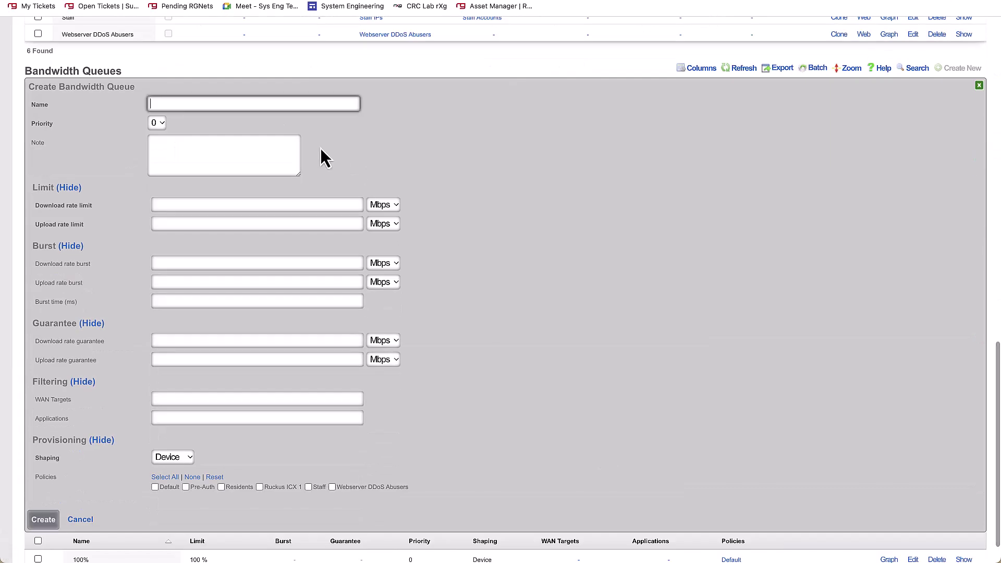
{"action": "left_click", "coordinate": [281, 103]}
{"action": "type", "text": "Staff Ban"}
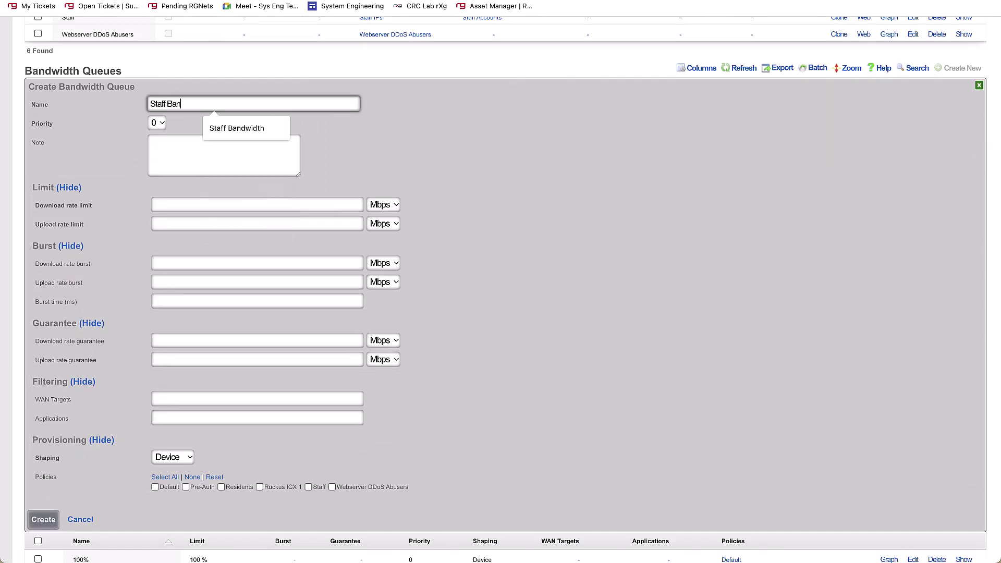
{"action": "left_click", "coordinate": [262, 126]}
{"action": "left_click", "coordinate": [156, 123]}
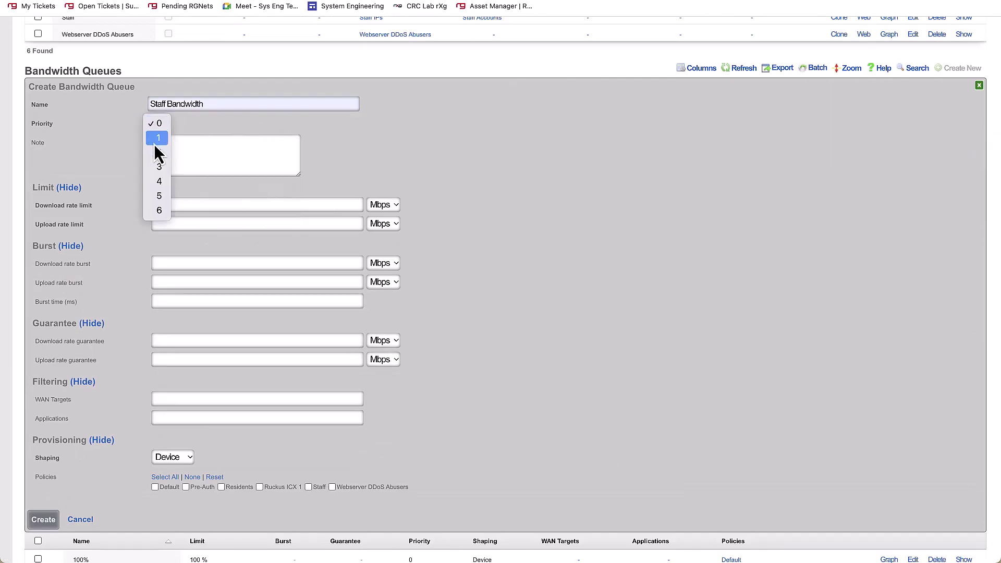
{"action": "left_click", "coordinate": [156, 152]}
Step: Limit the Staff Bandwidth queue to 40 Mbps download and 10 Mbps upload
{"action": "left_click", "coordinate": [157, 205]}
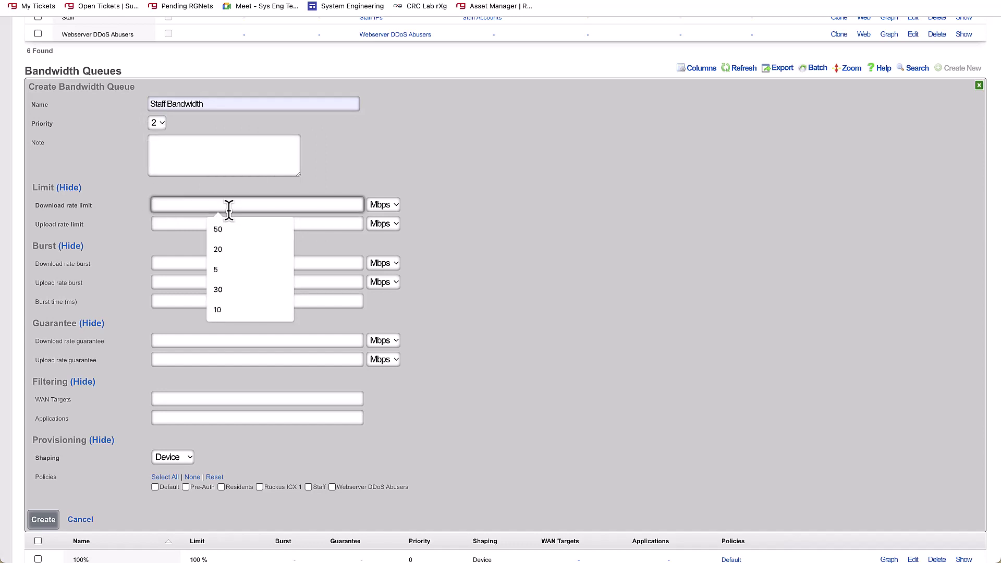
{"action": "type", "text": "40"}
{"action": "left_click", "coordinate": [222, 224]}
{"action": "left_click", "coordinate": [224, 248]}
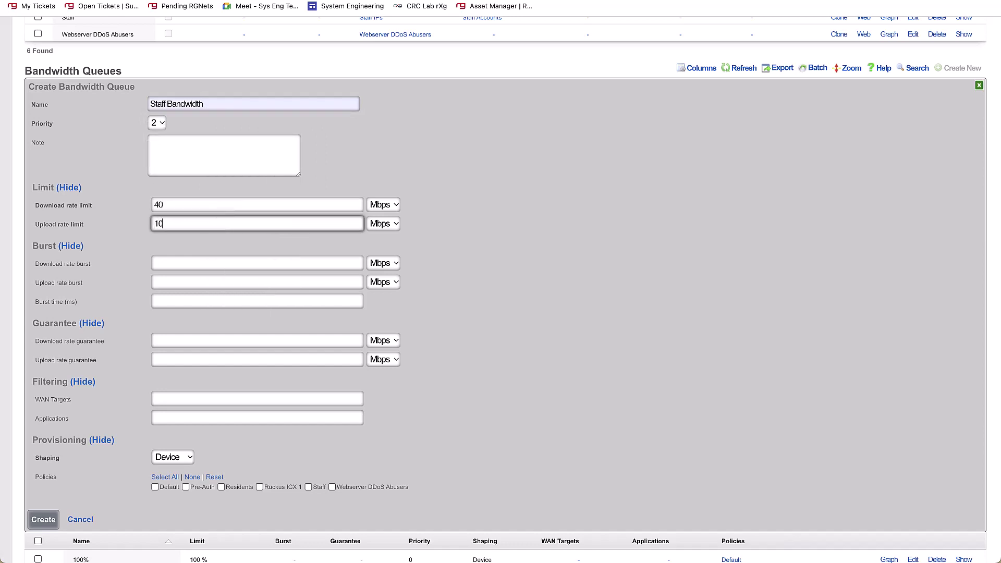
Step: Create the Staff Bandwidth queue with shaping set to Policy and the Staff policy assigned
{"action": "scroll", "coordinate": [276, 309], "scroll_direction": "down", "scroll_amount": 1}
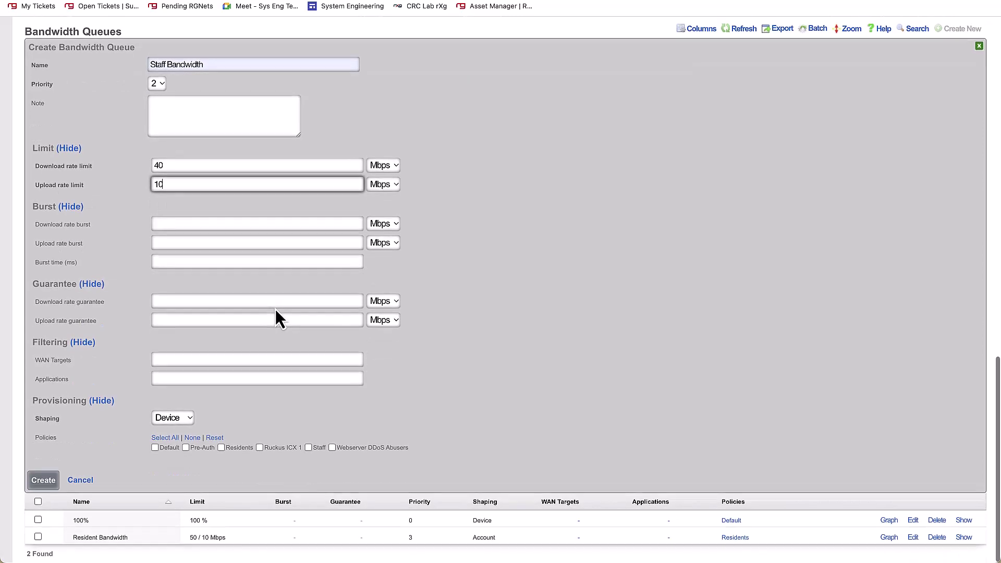
{"action": "left_click", "coordinate": [164, 419]}
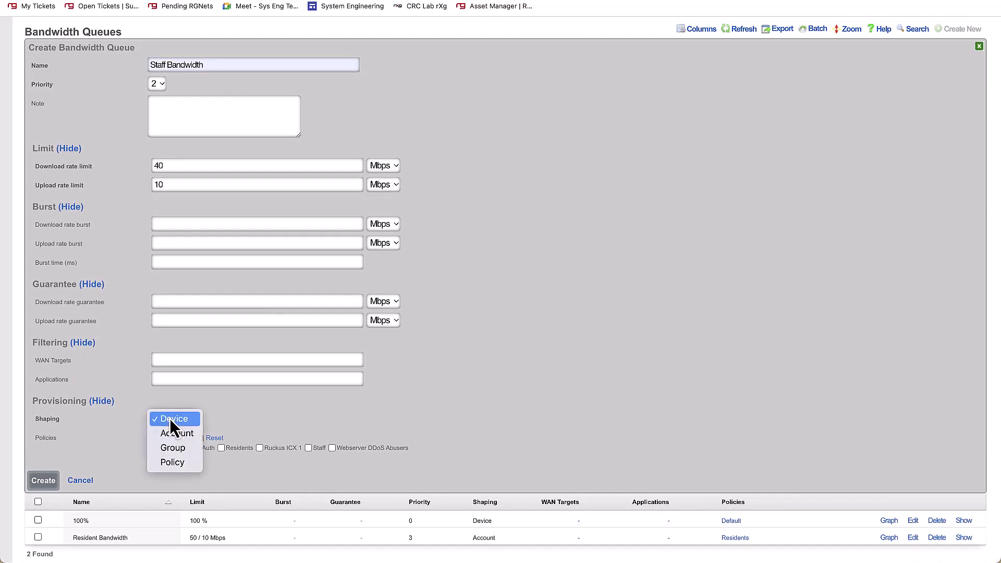
{"action": "left_click", "coordinate": [172, 463]}
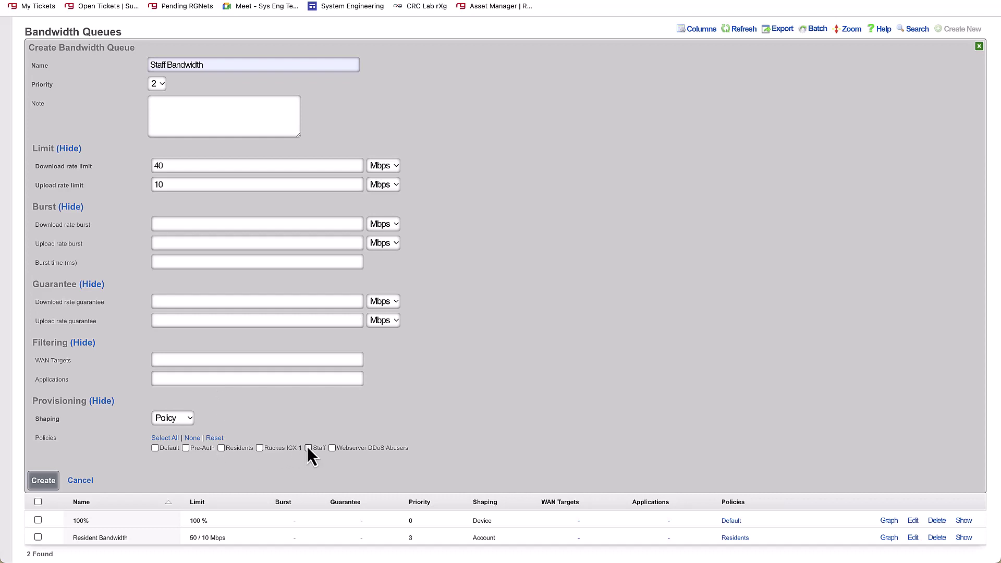
{"action": "left_click", "coordinate": [41, 478]}
Step: Start a third bandwidth queue named Staff Social Media and give it priority 1
{"action": "left_click", "coordinate": [961, 466]}
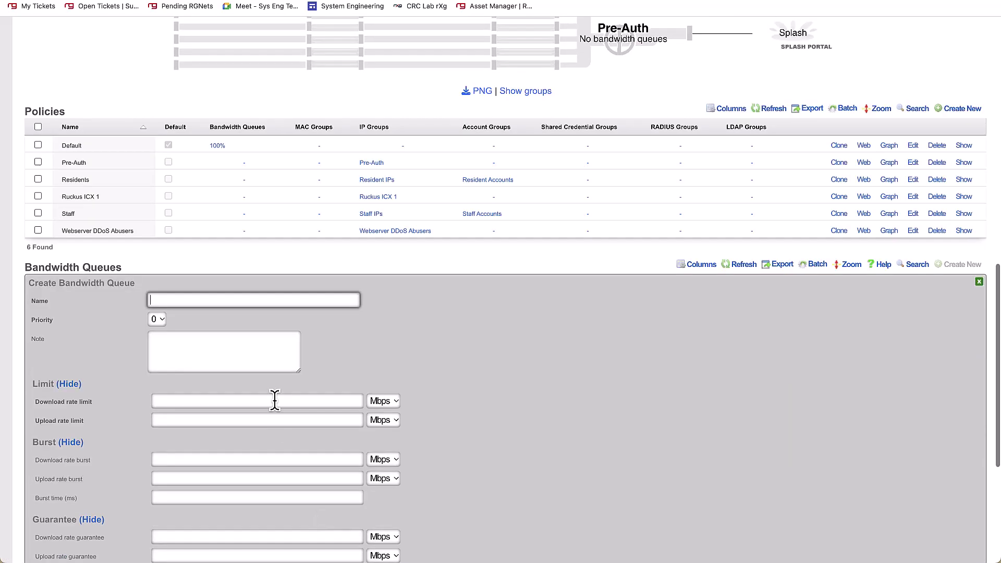
{"action": "left_click", "coordinate": [235, 299]}
{"action": "type", "text": "Staff Social Media"}
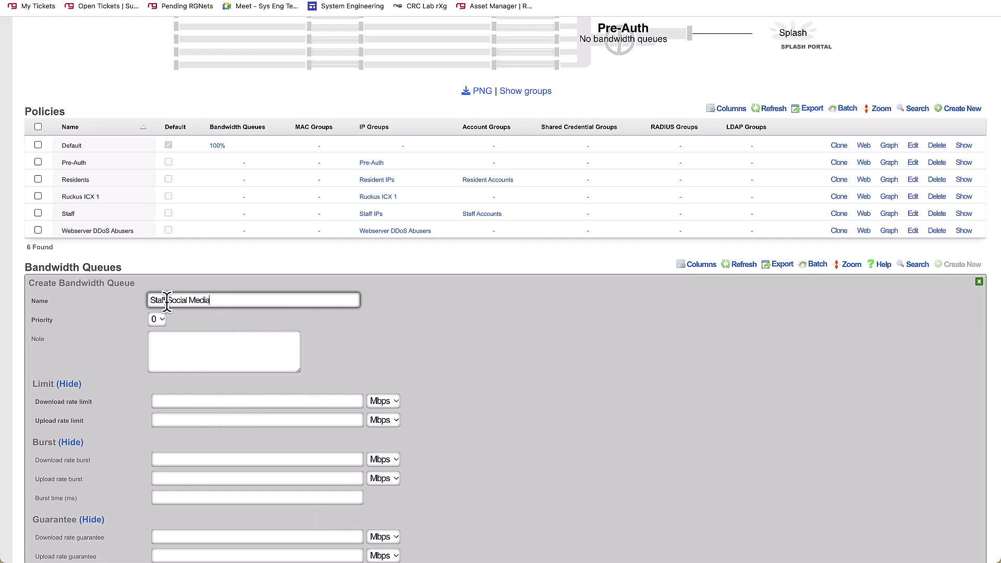
{"action": "scroll", "coordinate": [159, 310], "scroll_direction": "down", "scroll_amount": 4}
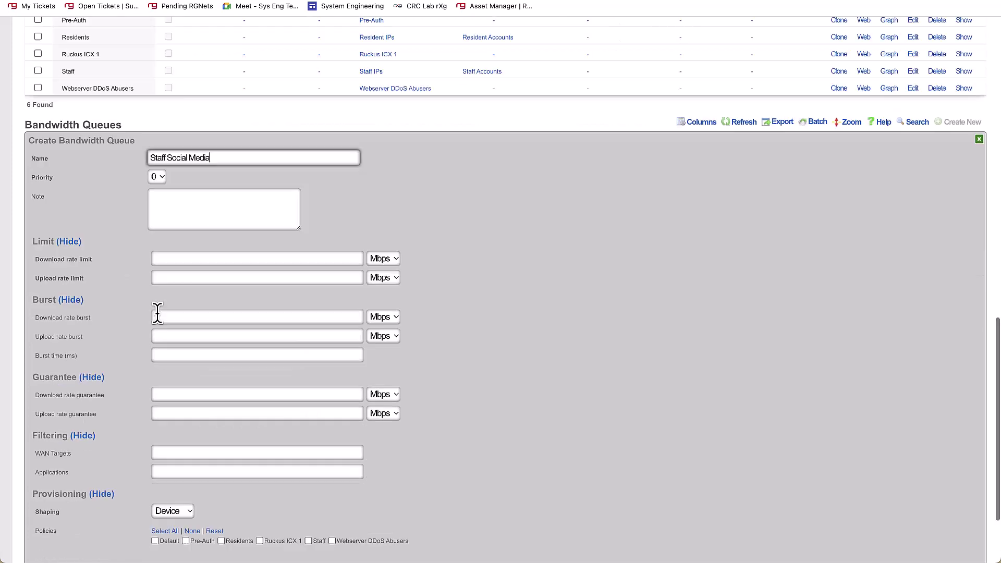
{"action": "left_click", "coordinate": [156, 132]}
{"action": "left_click", "coordinate": [156, 146]}
Step: Limit the Staff Social Media queue to 10 Mbps download and 5 Mbps upload
{"action": "left_click", "coordinate": [177, 211]}
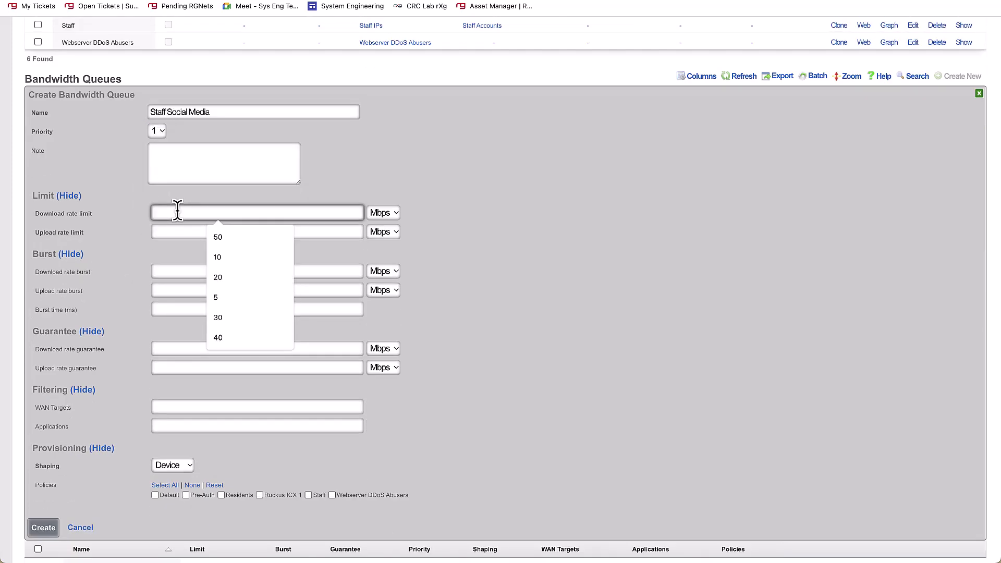
{"action": "type", "text": "10"}
{"action": "left_click", "coordinate": [178, 231]}
{"action": "type", "text": "5"}
{"action": "left_click", "coordinate": [131, 255]}
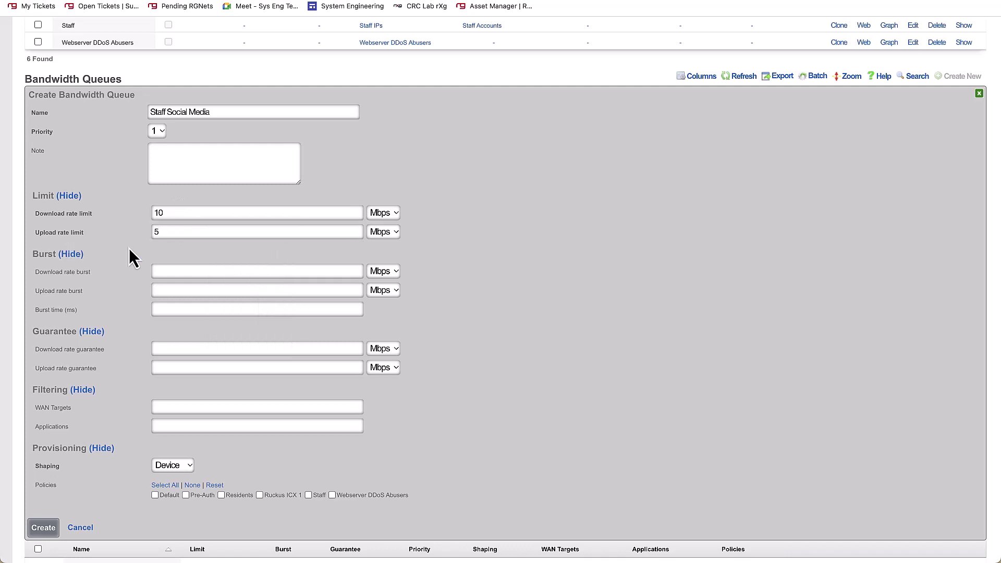
Step: Filter the Staff Social Media queue to the TikTok, Instagram, Facebook and Twitter applications
{"action": "scroll", "coordinate": [130, 256], "scroll_direction": "down", "scroll_amount": 1}
{"action": "scroll", "coordinate": [120, 312], "scroll_direction": "down", "scroll_amount": 1}
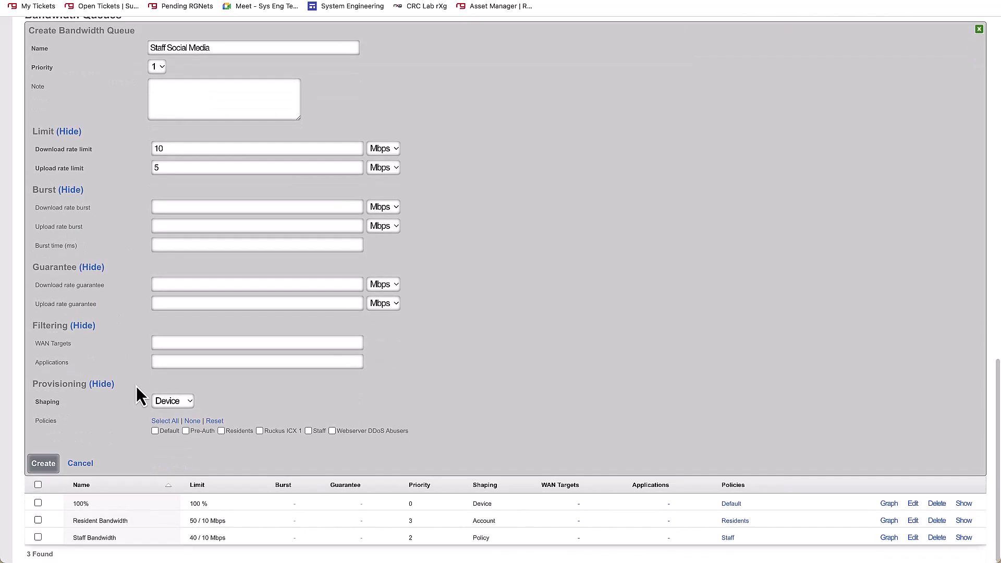
{"action": "left_click", "coordinate": [188, 361]}
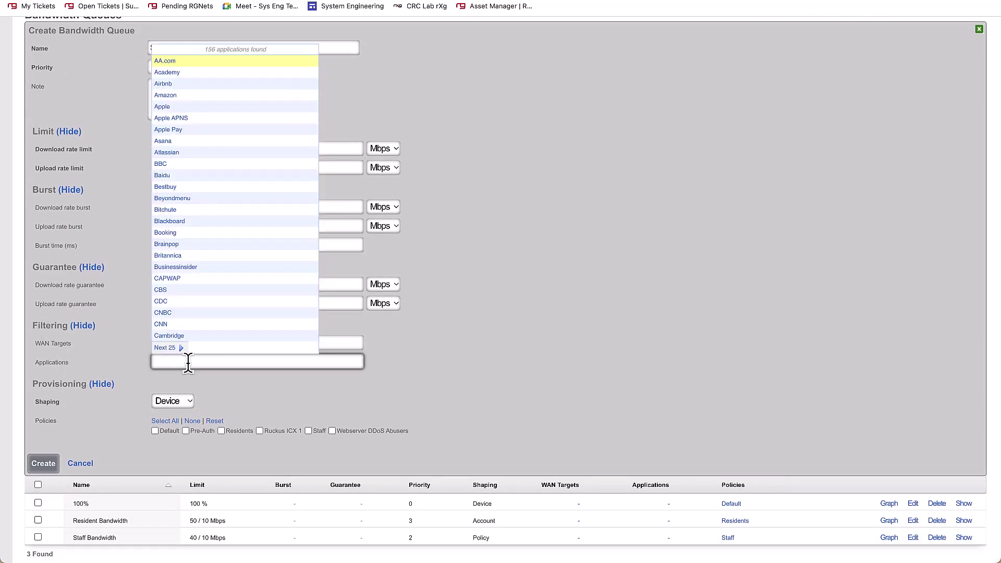
{"action": "type", "text": "tik"}
{"action": "left_click", "coordinate": [167, 348]}
{"action": "type", "text": "ins"}
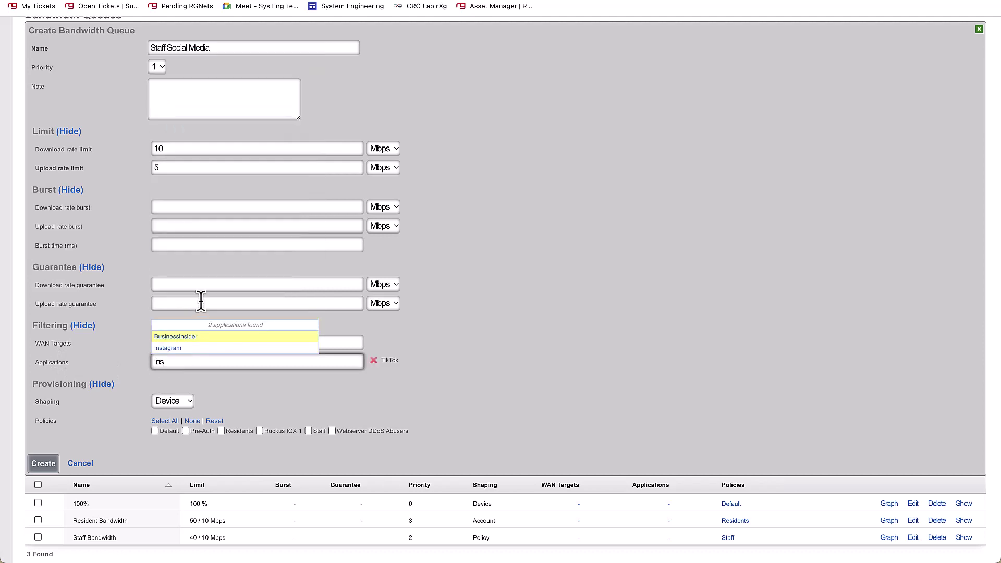
{"action": "left_click", "coordinate": [189, 348]}
{"action": "type", "text": "face"}
{"action": "left_click", "coordinate": [189, 348]}
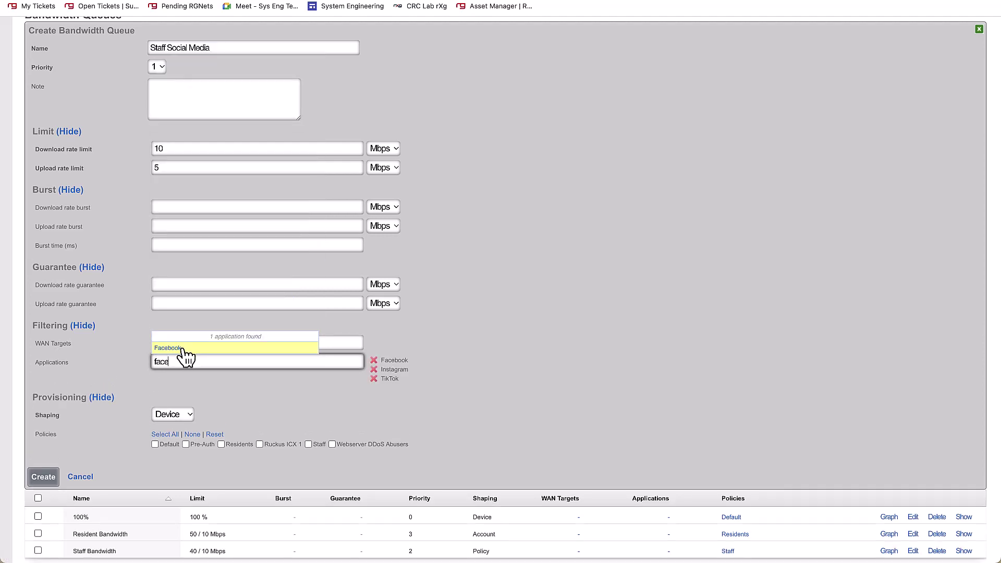
{"action": "type", "text": "twitt"}
{"action": "left_click", "coordinate": [195, 349]}
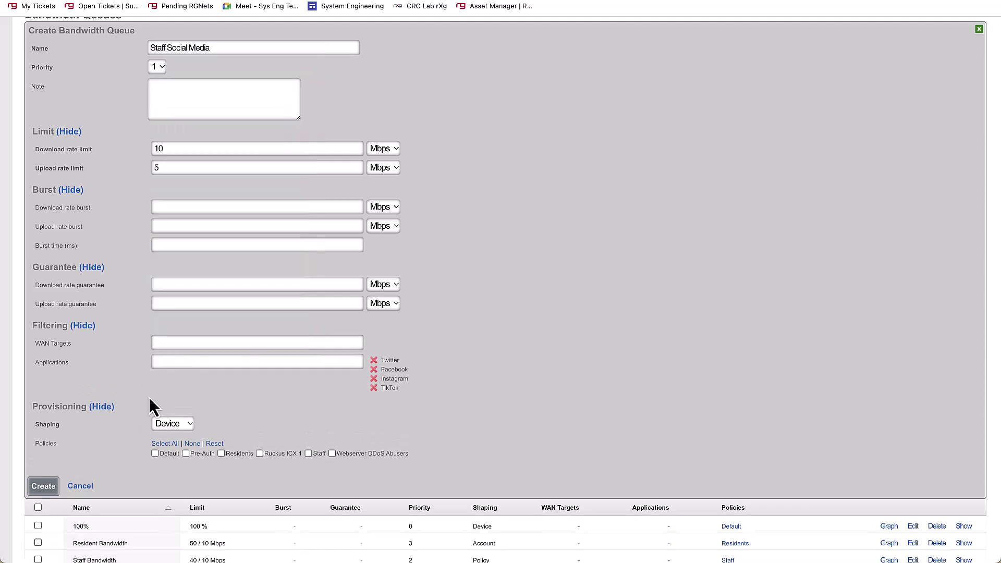
Step: Create the Staff Social Media queue with shaping set to Device and the Staff policy assigned, and open its applications list
{"action": "left_click", "coordinate": [172, 424]}
{"action": "left_click", "coordinate": [181, 430]}
{"action": "left_click", "coordinate": [309, 453]}
{"action": "left_click", "coordinate": [46, 484]}
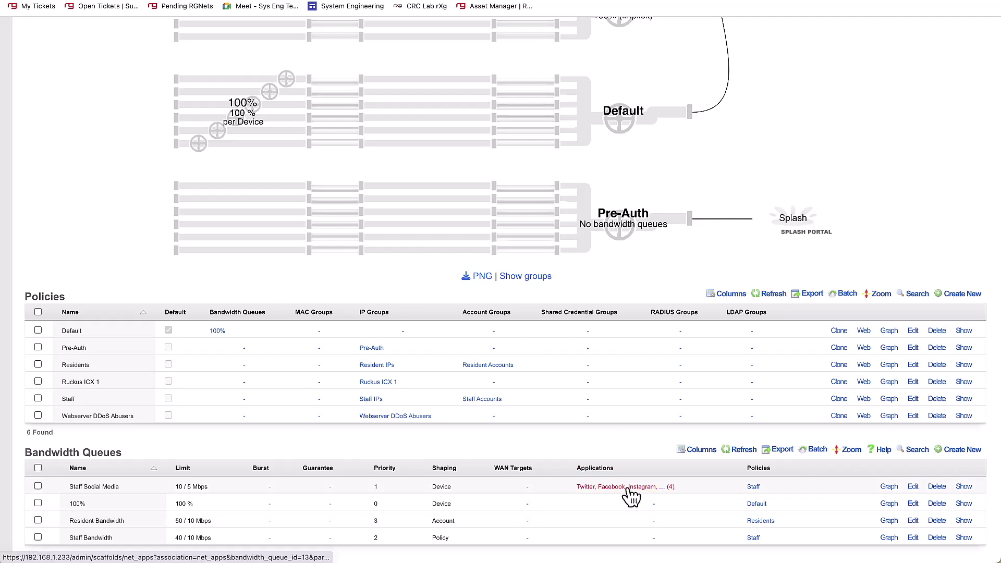
{"action": "left_click", "coordinate": [655, 484]}
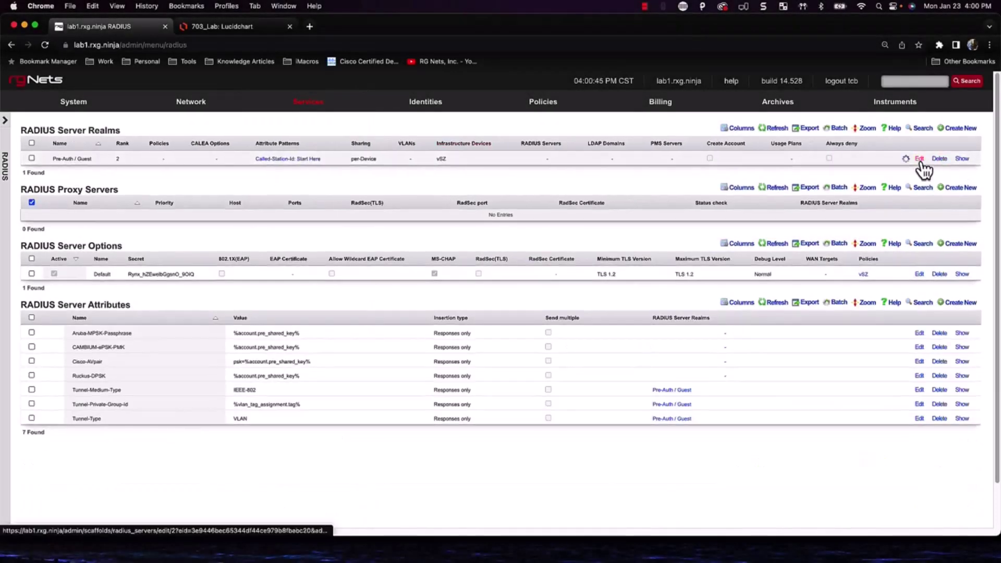
Step: Open the Pre-Auth / Guest RADIUS server realm for editing and review its attribute pattern, dynamic VLAN and proxy settings
{"action": "left_click", "coordinate": [919, 159]}
{"action": "scroll", "coordinate": [133, 282], "scroll_direction": "down", "scroll_amount": 3}
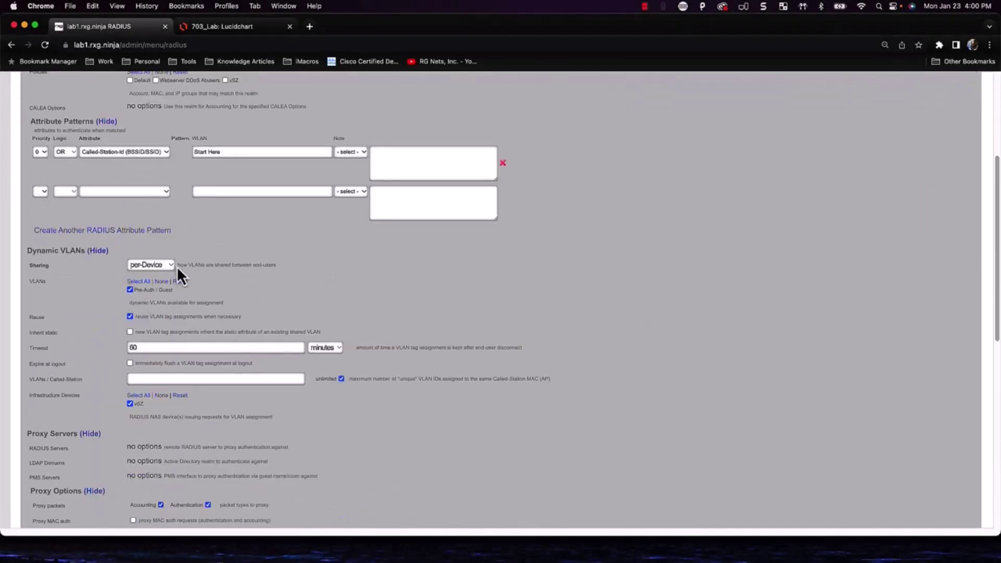
{"action": "scroll", "coordinate": [145, 299], "scroll_direction": "down", "scroll_amount": 6}
{"action": "left_click", "coordinate": [31, 350]}
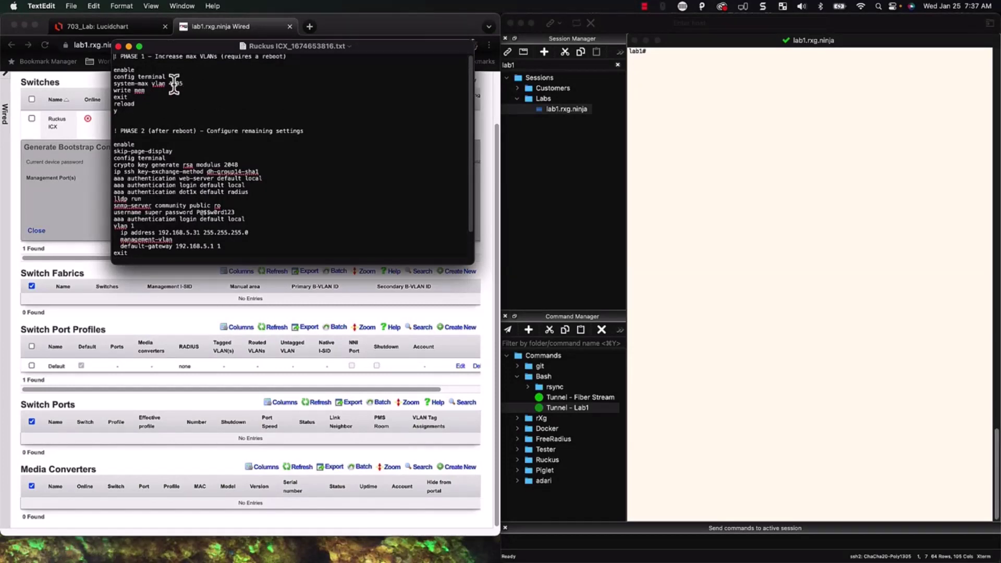
Step: Review the Phase 2 commands in the Ruckus ICX bootstrap configuration file in TextEdit
{"action": "scroll", "coordinate": [125, 90], "scroll_direction": "down", "scroll_amount": 3}
{"action": "scroll", "coordinate": [135, 110], "scroll_direction": "down", "scroll_amount": 1}
{"action": "left_click", "coordinate": [200, 206]}
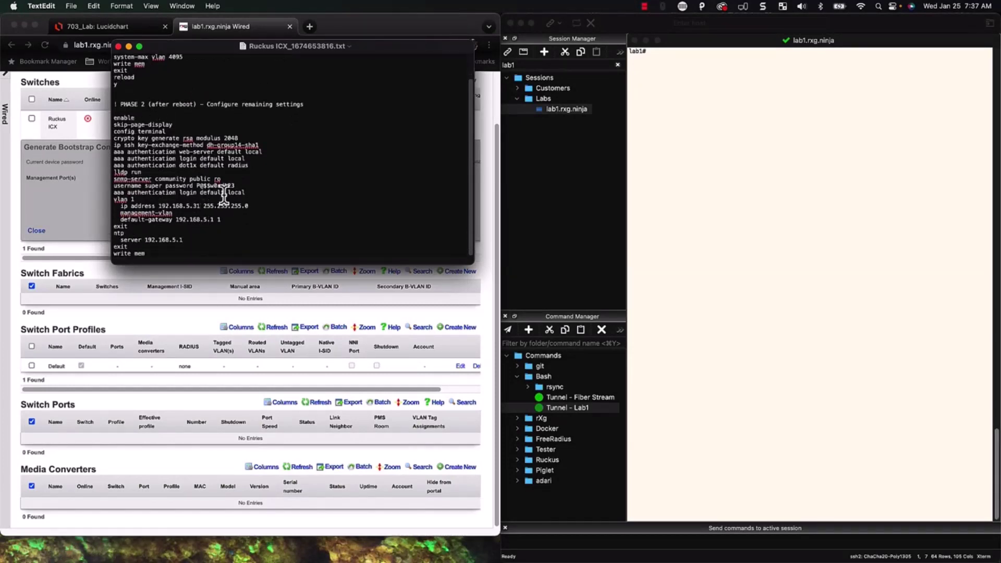